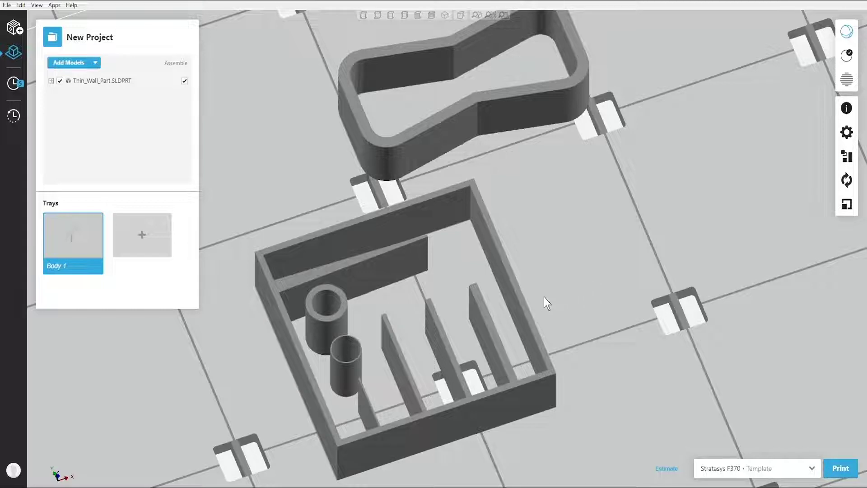
# - Create one duplicate of the Thin_Wall_Part.SLDPRT model on the tray
pyautogui.moveTo(549, 294); pyautogui.dragTo(563, 225, button='middle')
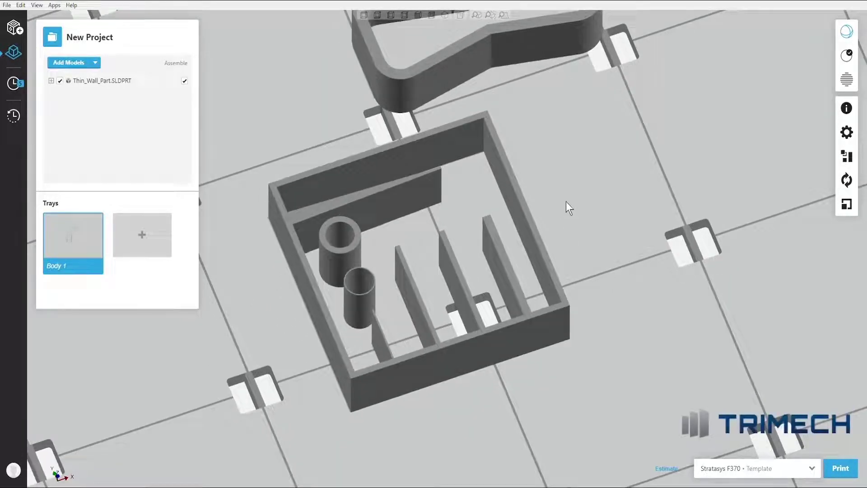
pyautogui.moveTo(565, 201); pyautogui.dragTo(561, 195, button='middle')
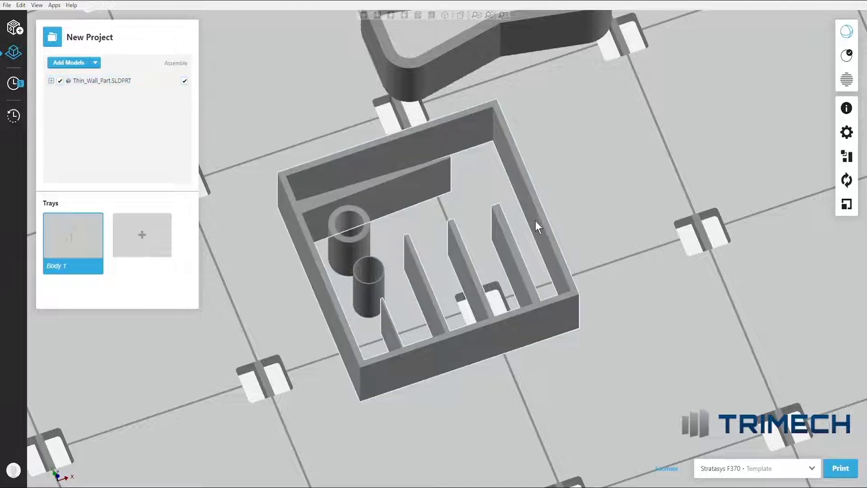
pyautogui.scroll(1, 519, 209)
pyautogui.scroll(-4, 519, 210)
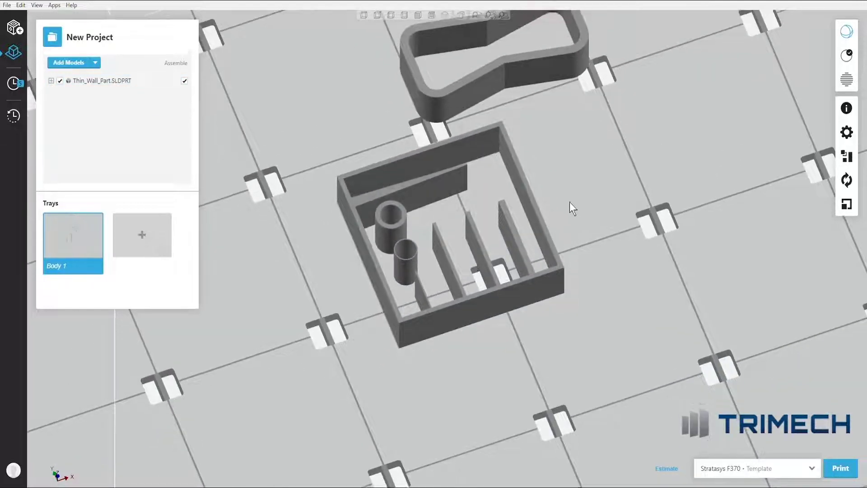
pyautogui.moveTo(570, 202); pyautogui.dragTo(539, 193, button='middle')
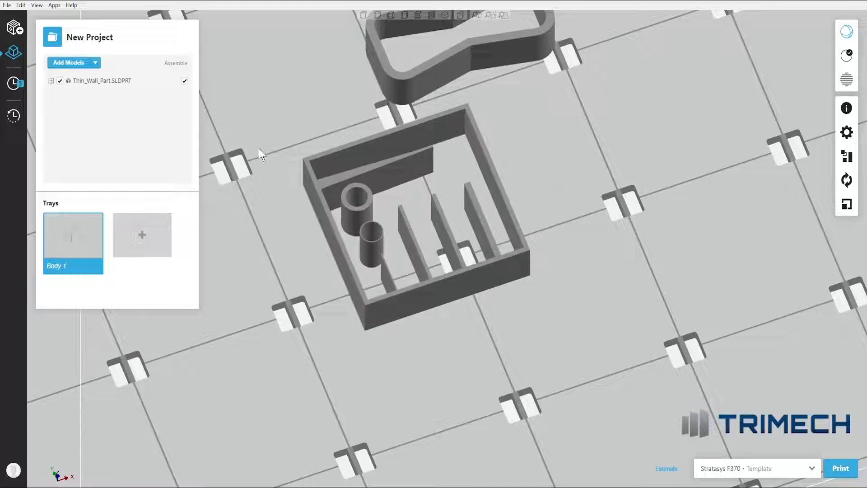
pyautogui.click(140, 80)
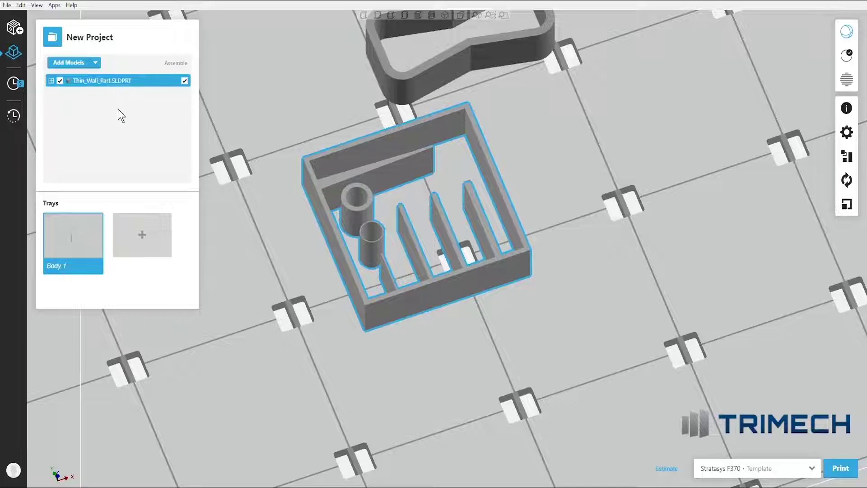
pyautogui.hotkey('ctrl', 'd')
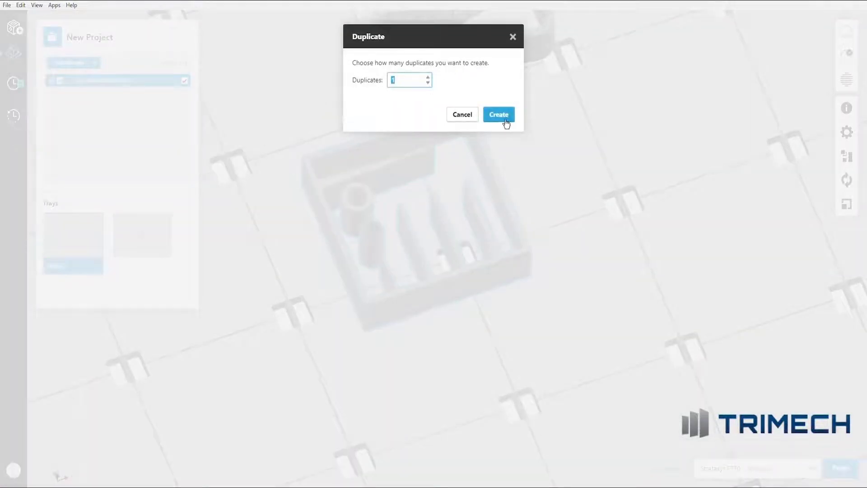
pyautogui.click(503, 116)
pyautogui.moveTo(581, 225); pyautogui.dragTo(592, 237)
pyautogui.click(432, 15)
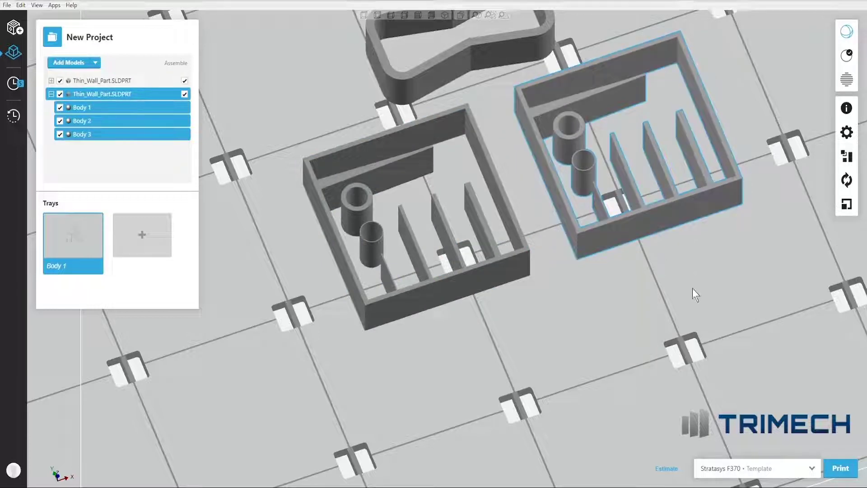
# - Enable Thicken Thin Walls in the print settings for the duplicated Thin_Wall_Part.SLDPRT only
pyautogui.moveTo(655, 350); pyautogui.dragTo(618, 372, button='right')
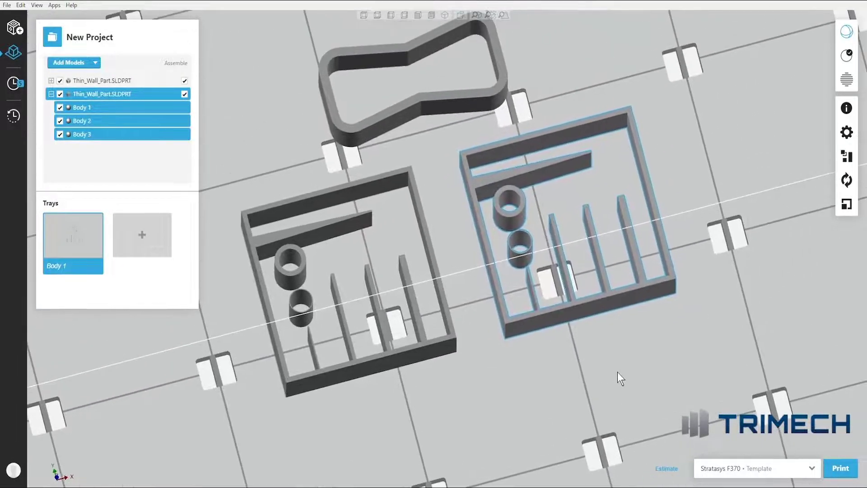
pyautogui.click(332, 226)
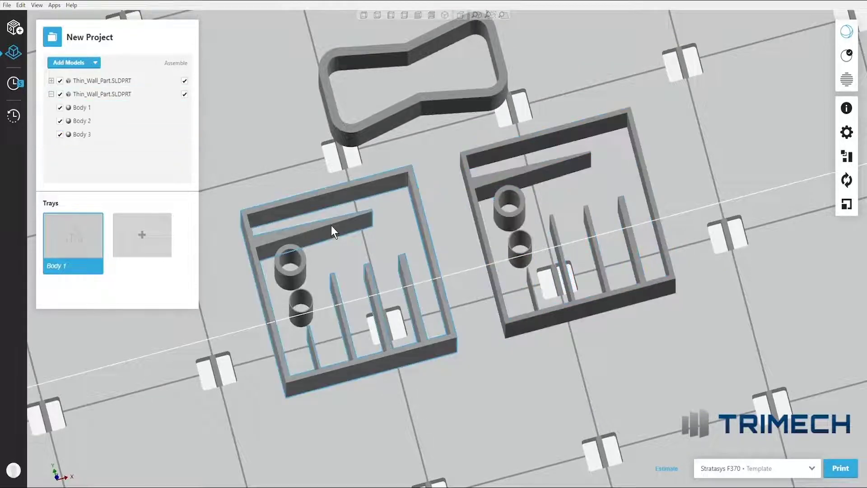
pyautogui.click(121, 80)
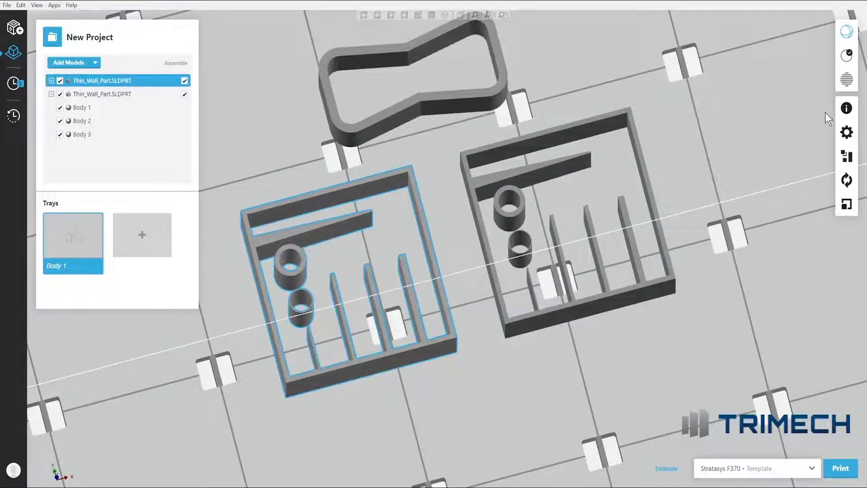
pyautogui.click(848, 136)
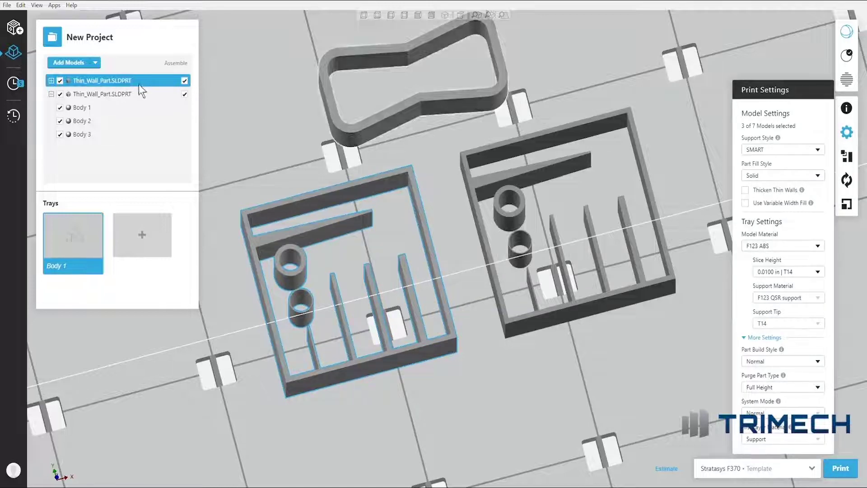
pyautogui.click(101, 94)
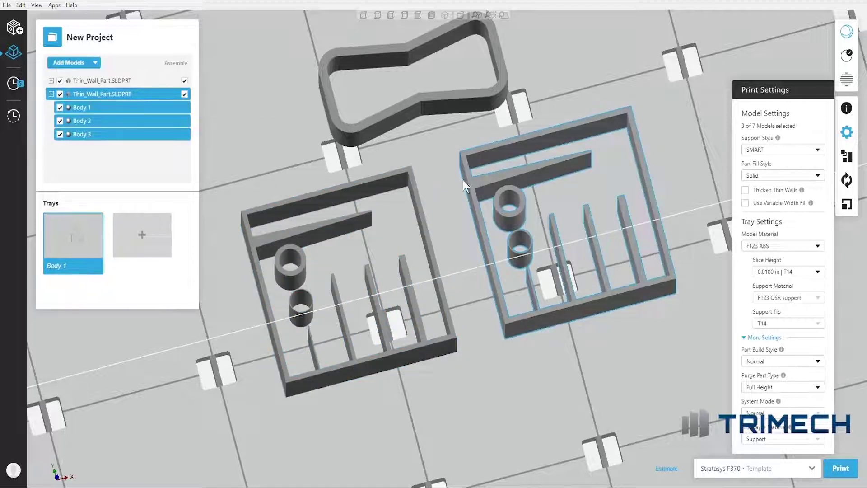
pyautogui.click(745, 190)
# - Generate the slice preview of the tray and view both thin-wall parts from the top
pyautogui.click(852, 88)
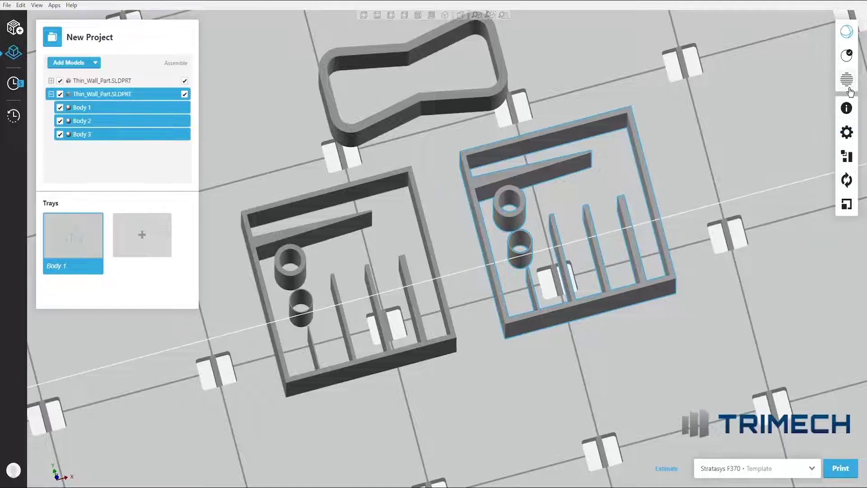
pyautogui.click(850, 90)
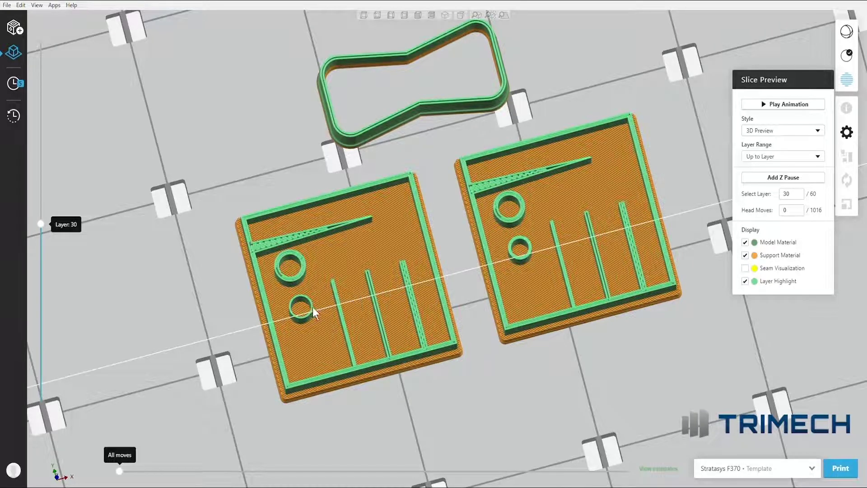
pyautogui.click(365, 17)
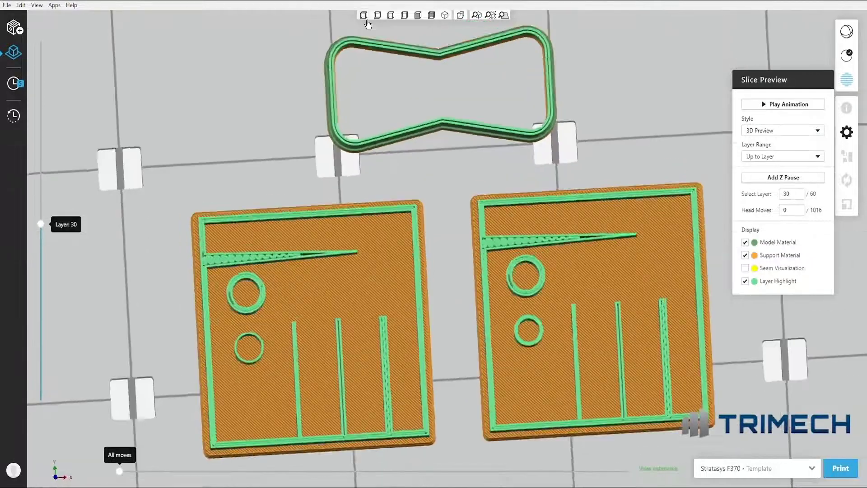
pyautogui.scroll(-3, 342, 313)
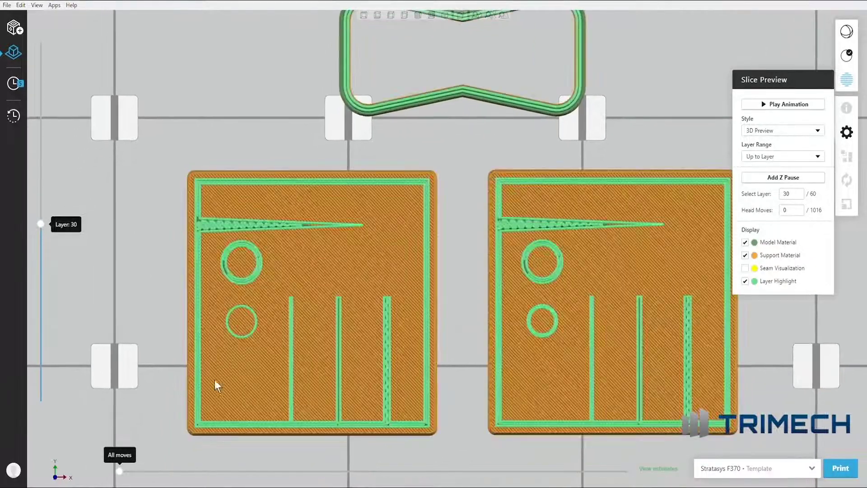
# - Compare the sliced toolpaths of the small tubes, ribs and tapered walls on the original and the duplicate
pyautogui.scroll(5, 236, 328)
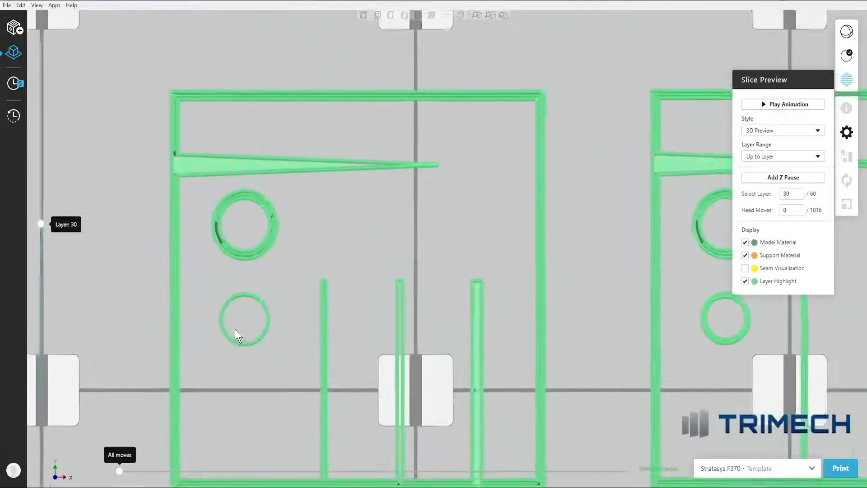
pyautogui.moveTo(277, 354); pyautogui.dragTo(284, 266, button='middle')
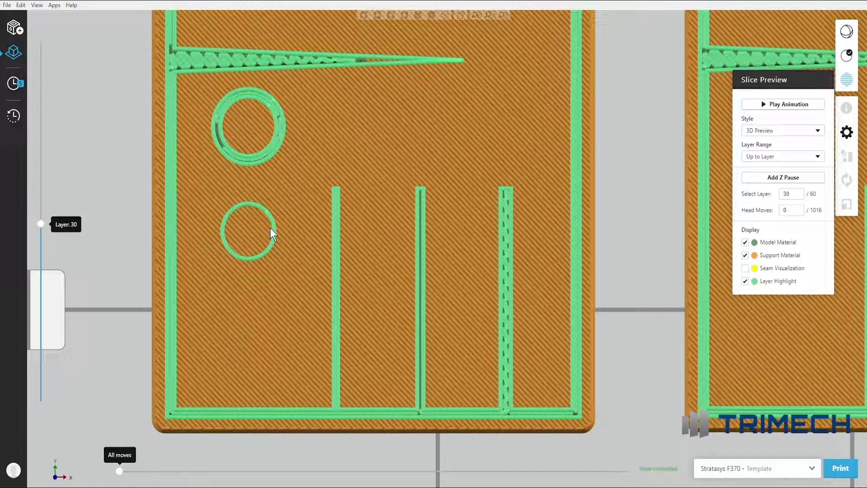
pyautogui.scroll(-5, 543, 319)
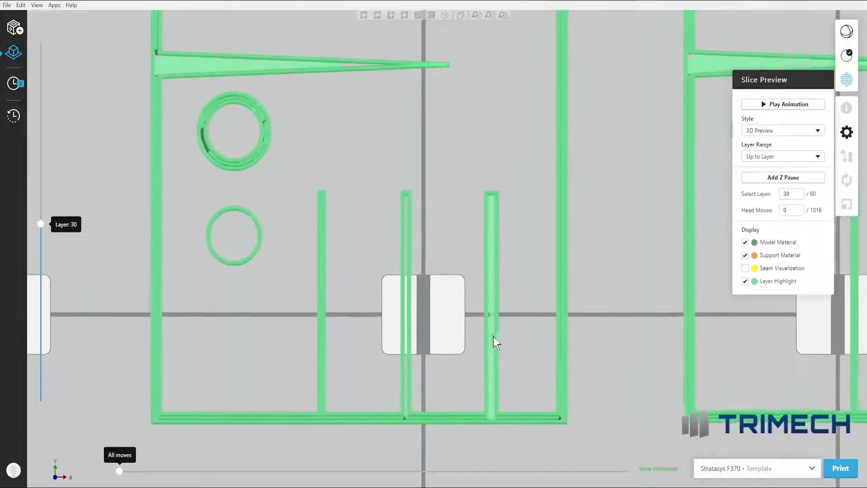
pyautogui.scroll(5, 607, 262)
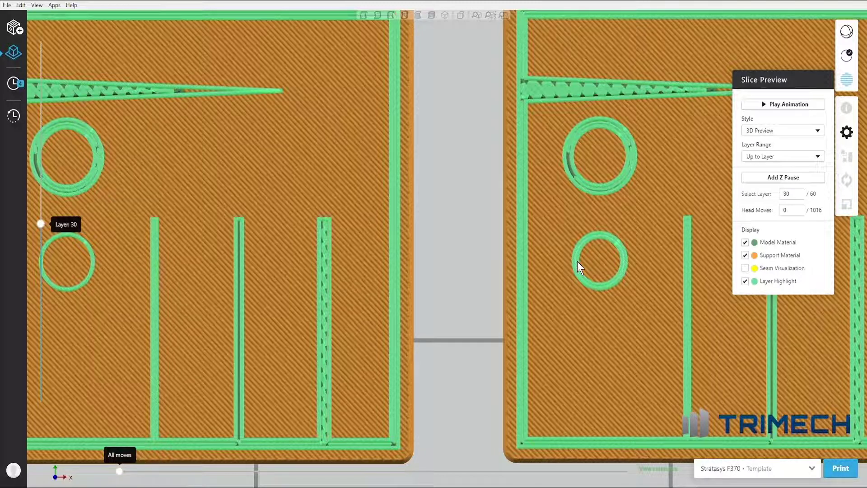
pyautogui.scroll(-1, 430, 297)
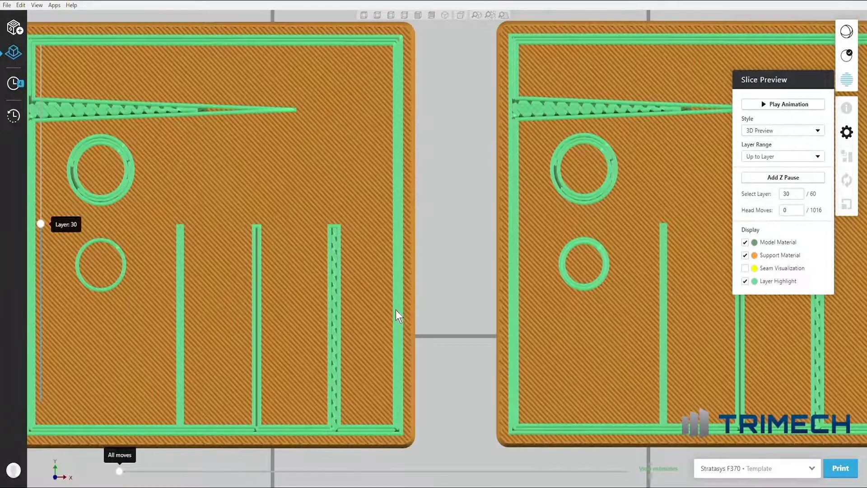
pyautogui.moveTo(396, 310); pyautogui.dragTo(417, 307, button='middle')
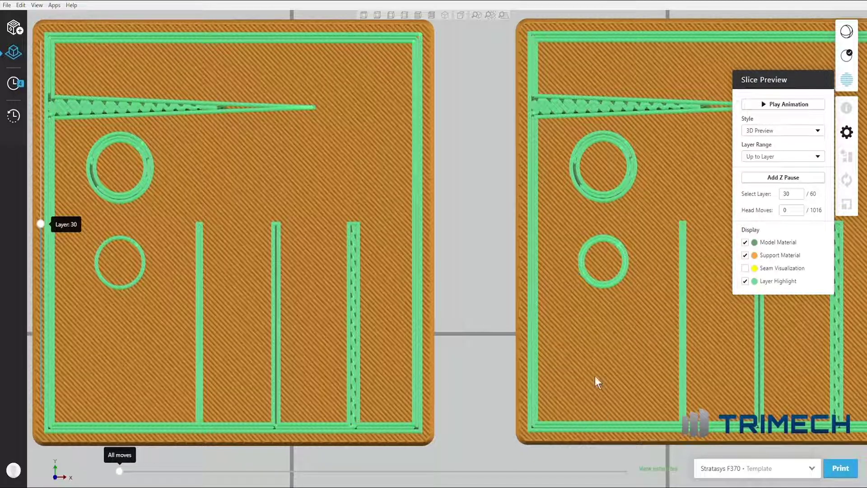
# - Inspect the thinnest, shortest rib in the solid model view and check the same area in the slice preview
pyautogui.click(848, 88)
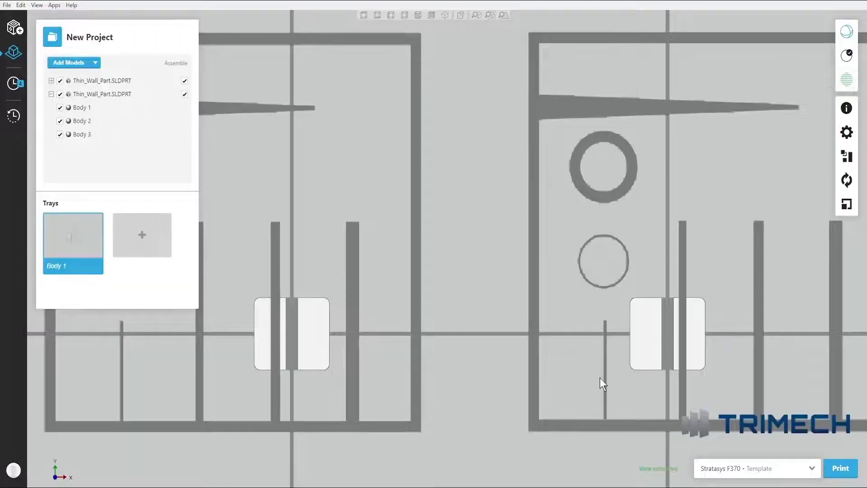
pyautogui.moveTo(600, 378); pyautogui.dragTo(573, 356, button='right')
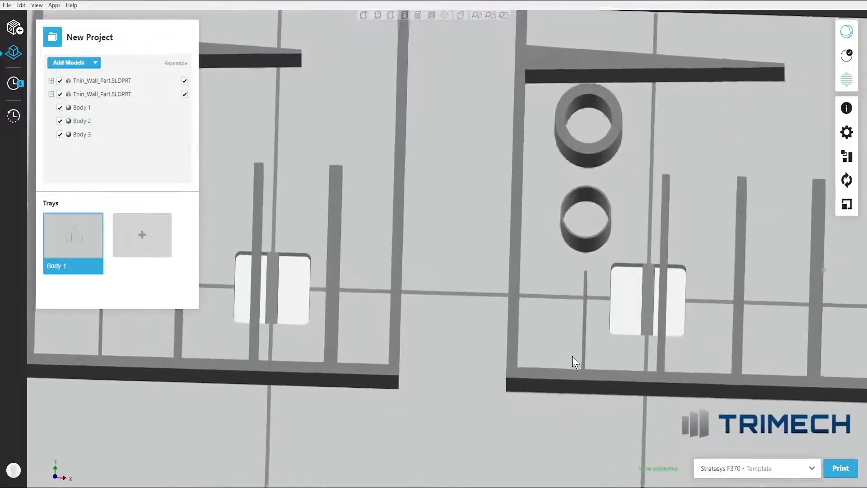
pyautogui.click(848, 81)
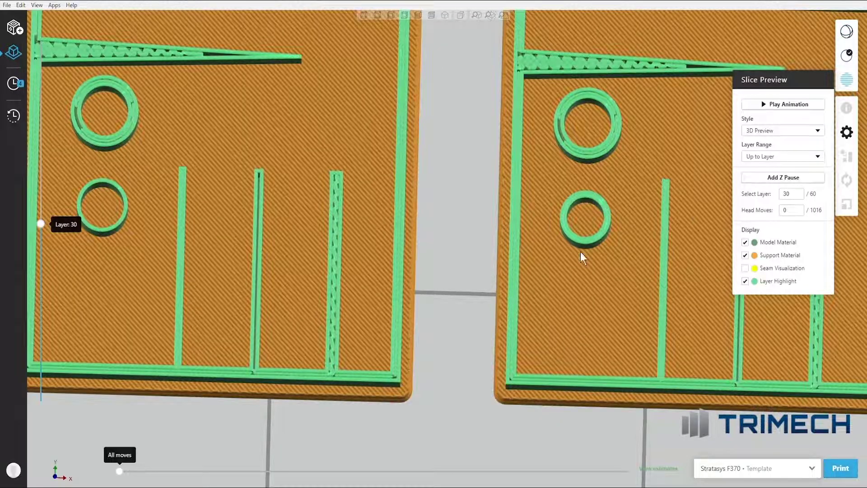
pyautogui.scroll(-5, 435, 348)
pyautogui.scroll(5, 455, 354)
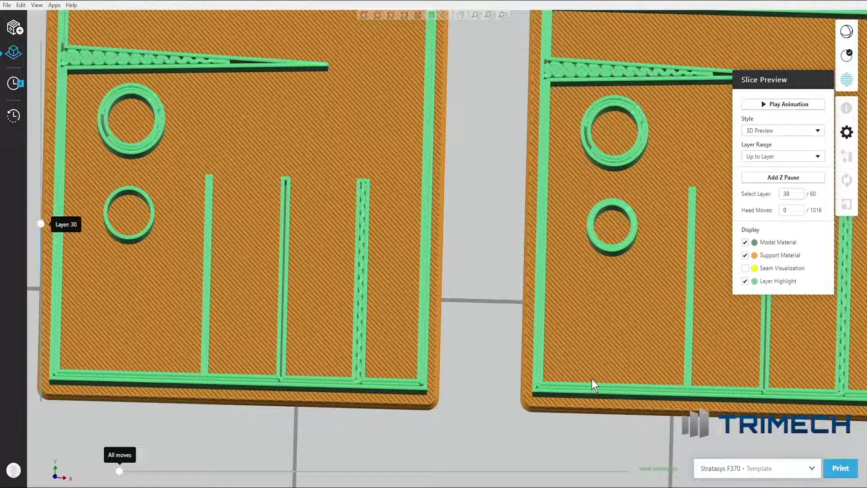
pyautogui.scroll(-5, 596, 368)
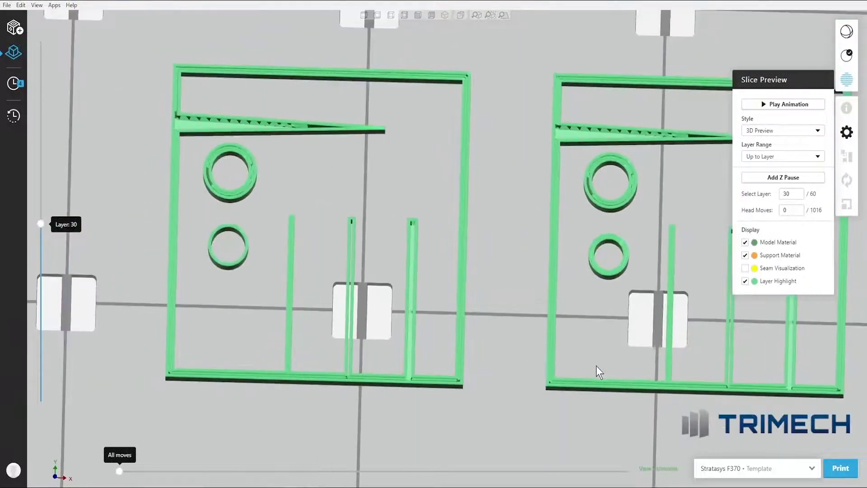
pyautogui.moveTo(597, 366); pyautogui.dragTo(491, 389, button='right')
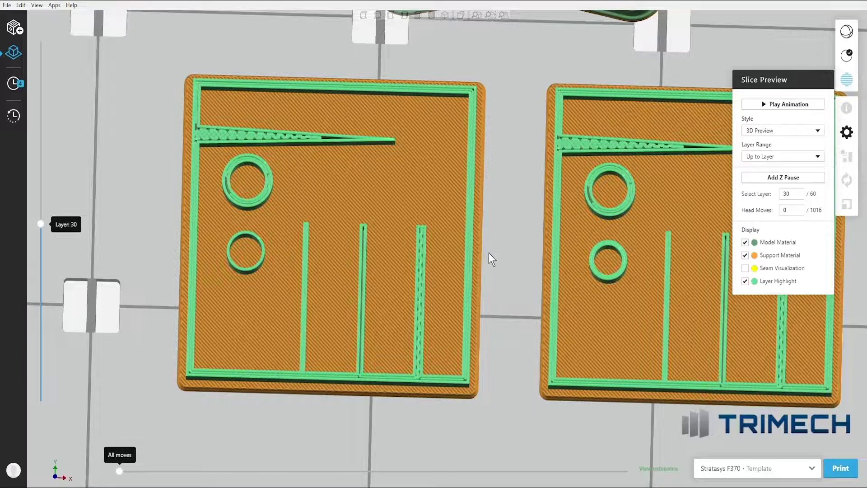
pyautogui.scroll(-5, 489, 253)
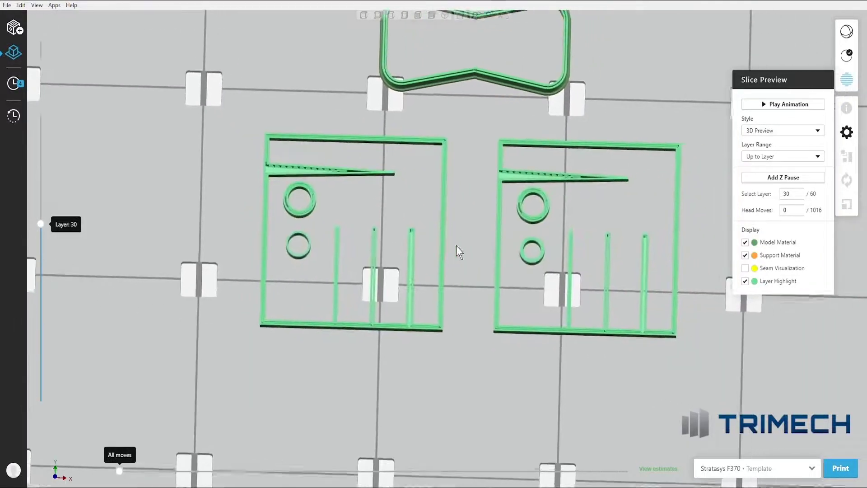
# - Enable Use Variable Width Fill and disable Thicken Thin Walls for the duplicated Thin_Wall_Part.SLDPRT
pyautogui.click(847, 80)
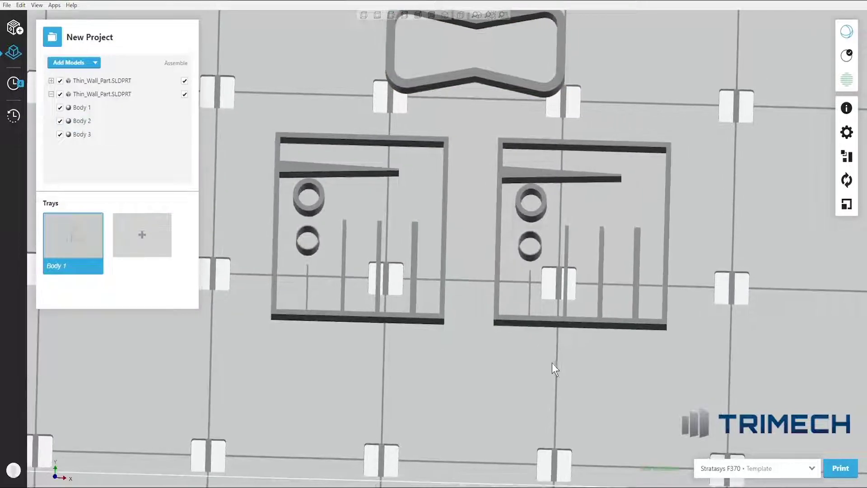
pyautogui.moveTo(553, 363); pyautogui.dragTo(566, 358, button='right')
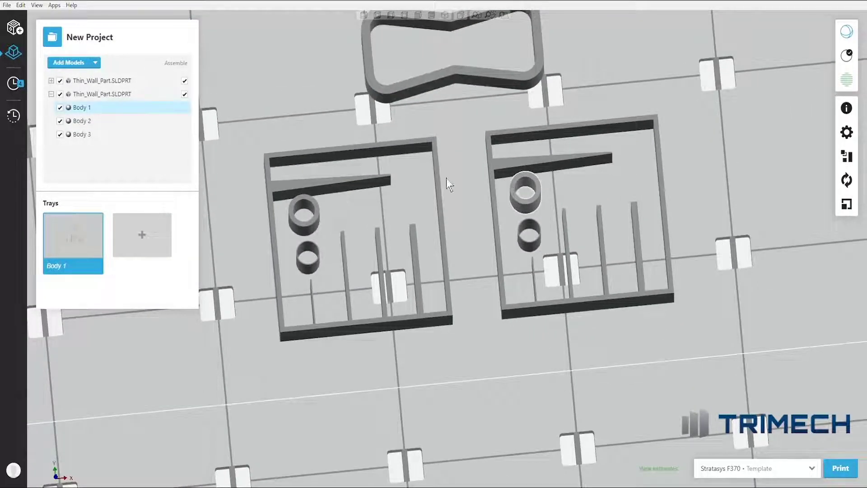
pyautogui.click(87, 93)
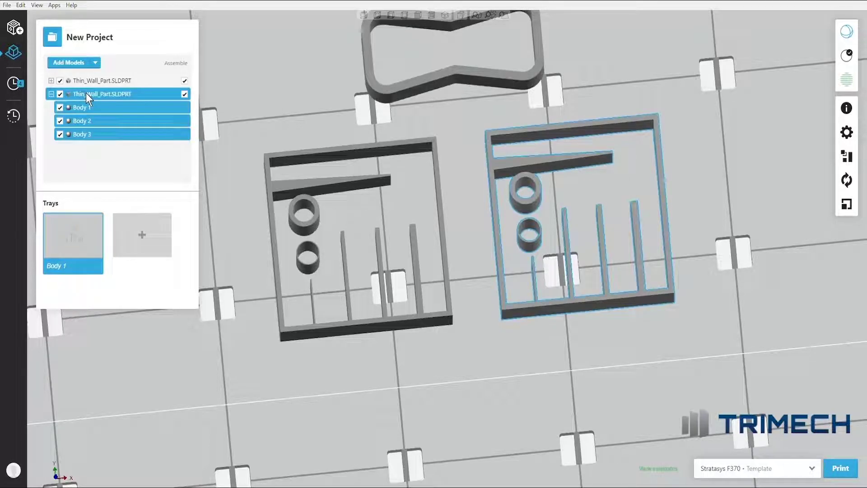
pyautogui.click(848, 132)
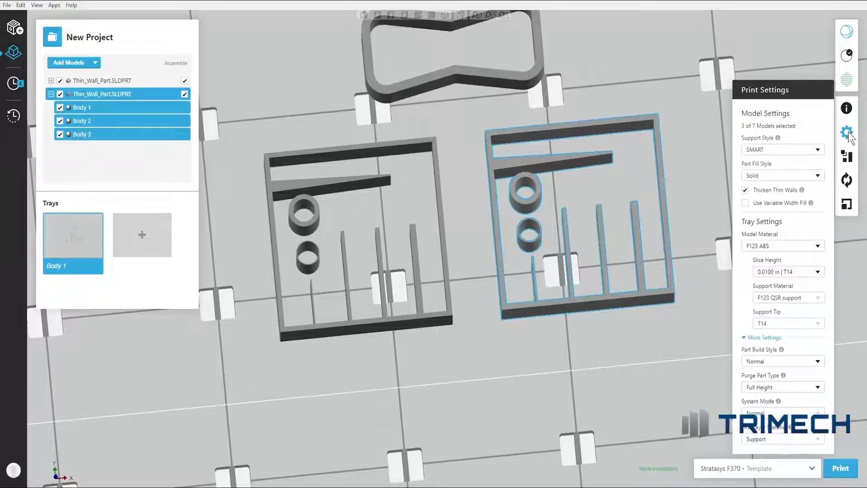
pyautogui.click(746, 203)
pyautogui.click(750, 193)
# - Regenerate the slice preview with the changed fill settings and view both parts from the top
pyautogui.click(848, 80)
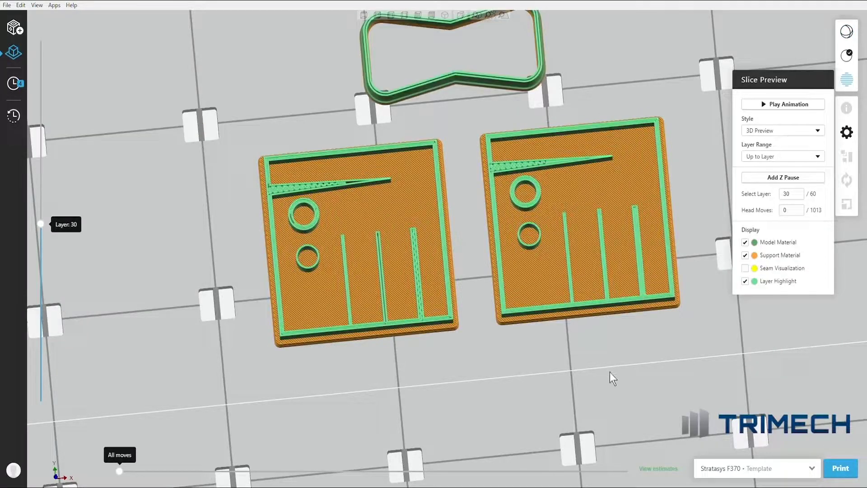
pyautogui.click(365, 16)
pyautogui.moveTo(432, 254); pyautogui.dragTo(430, 173, button='middle')
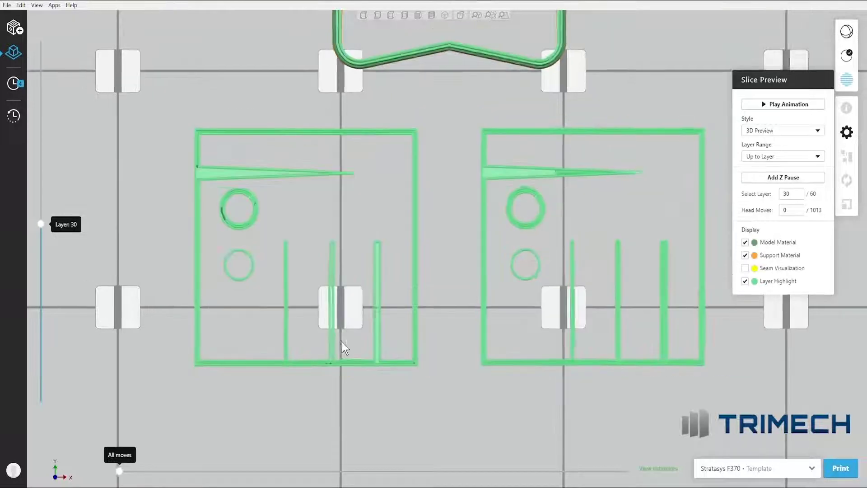
# - Compare the layer 30 toolpaths of the three straight ribs on the original part with those on the variable-width duplicate
pyautogui.scroll(5, 339, 341)
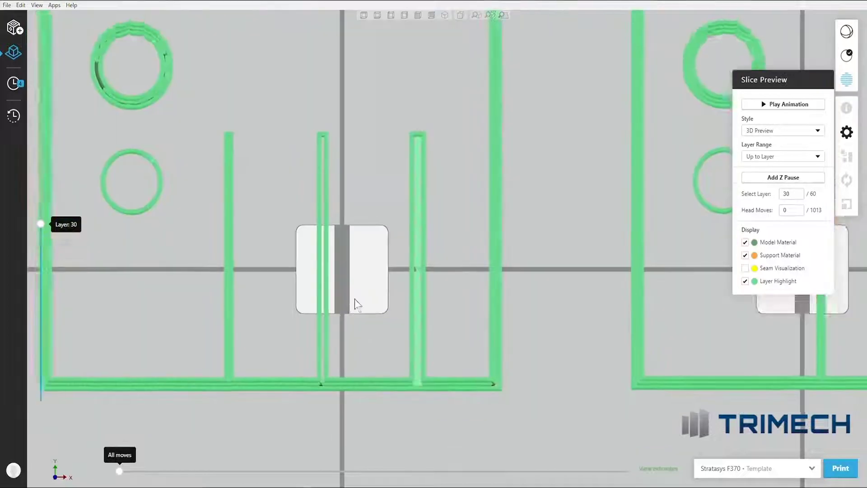
pyautogui.moveTo(357, 304); pyautogui.dragTo(307, 265, button='middle')
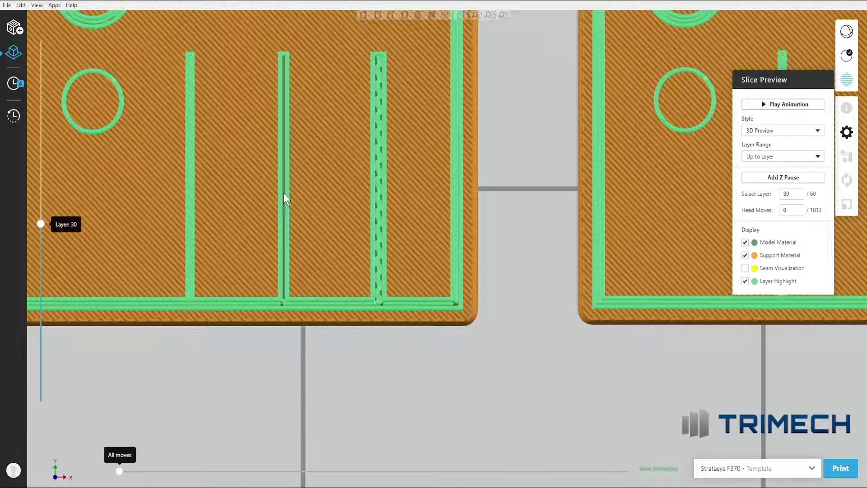
pyautogui.scroll(-3, 384, 192)
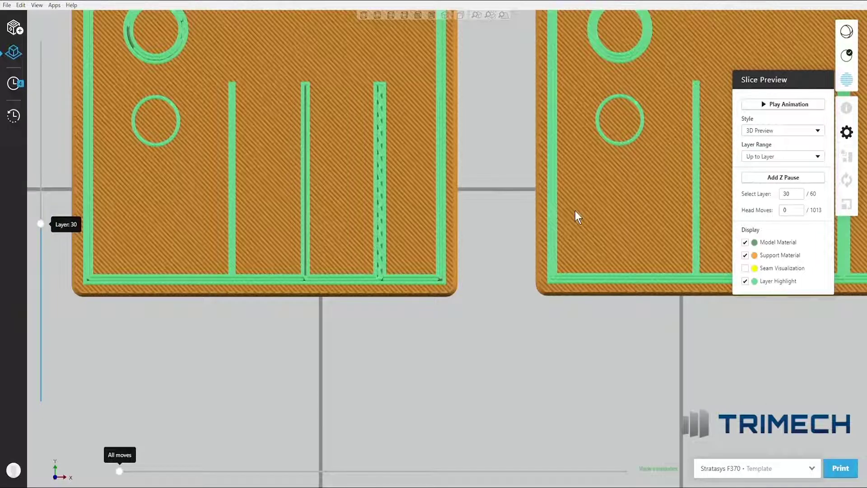
pyautogui.moveTo(575, 210); pyautogui.dragTo(416, 234, button='middle')
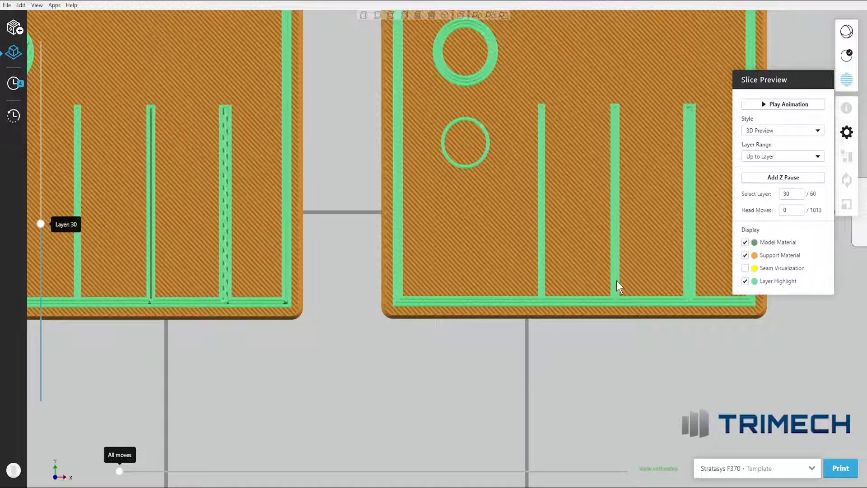
pyautogui.scroll(5, 617, 281)
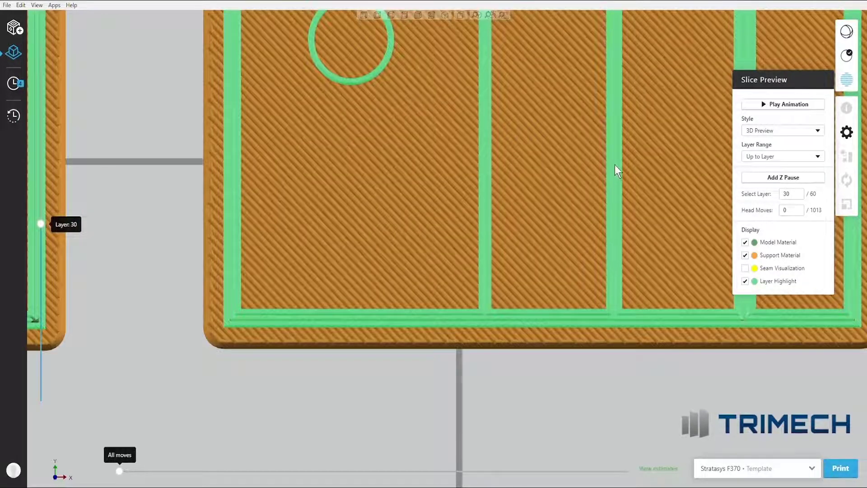
pyautogui.scroll(-4, 616, 152)
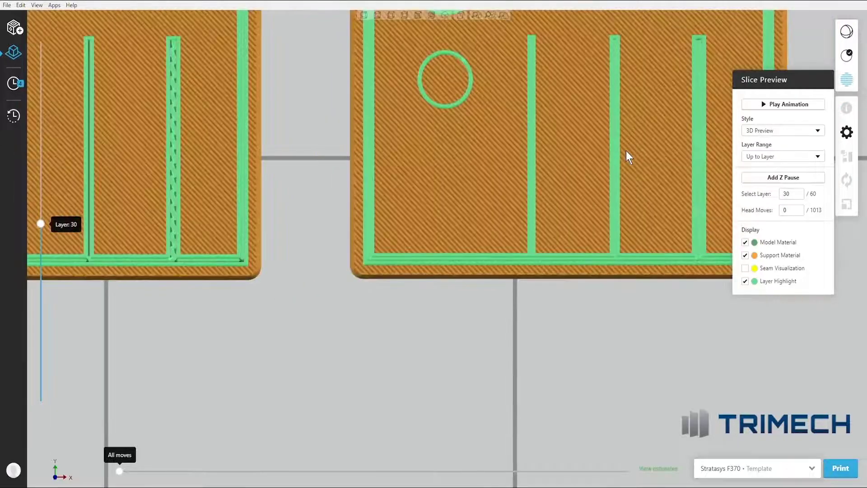
pyautogui.moveTo(628, 155); pyautogui.dragTo(617, 173, button='middle')
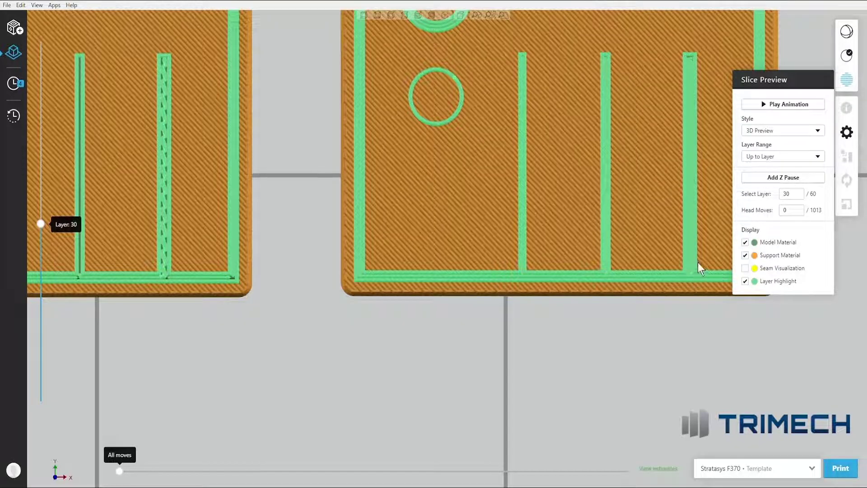
# - Examine the duplicate's thickest rib and the junctions where its ribs meet the outer wall
pyautogui.scroll(1, 694, 258)
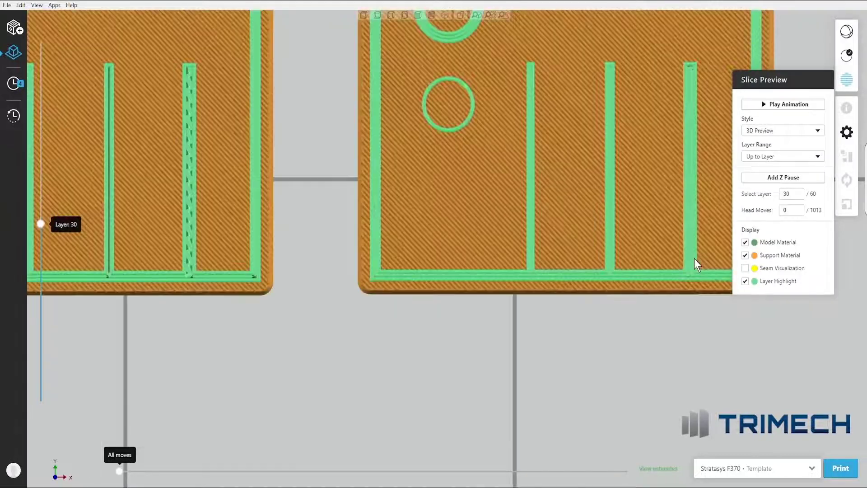
pyautogui.scroll(4, 695, 258)
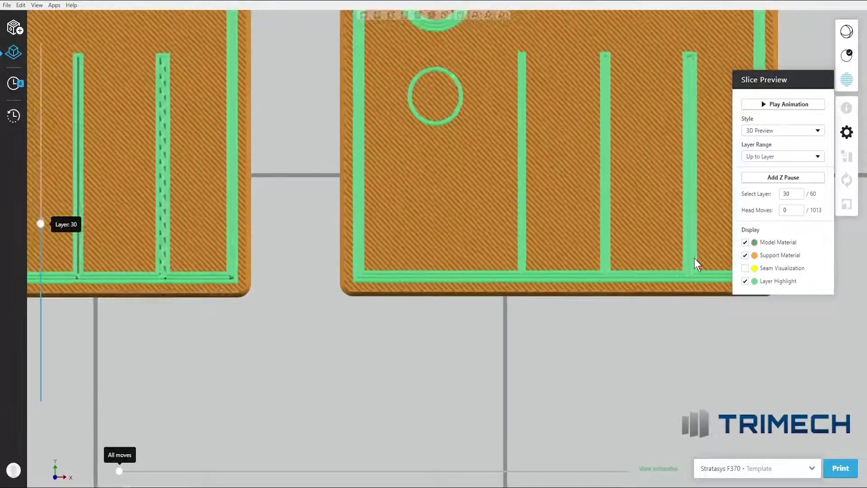
pyautogui.scroll(3, 694, 259)
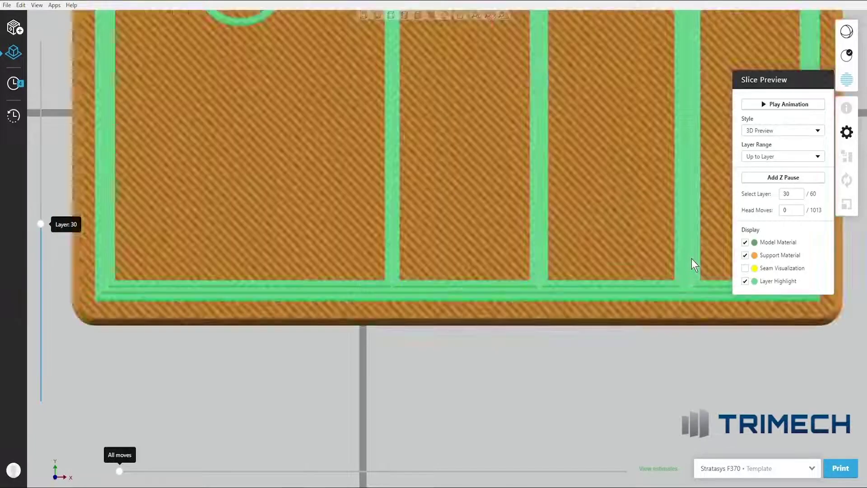
pyautogui.scroll(-4, 590, 198)
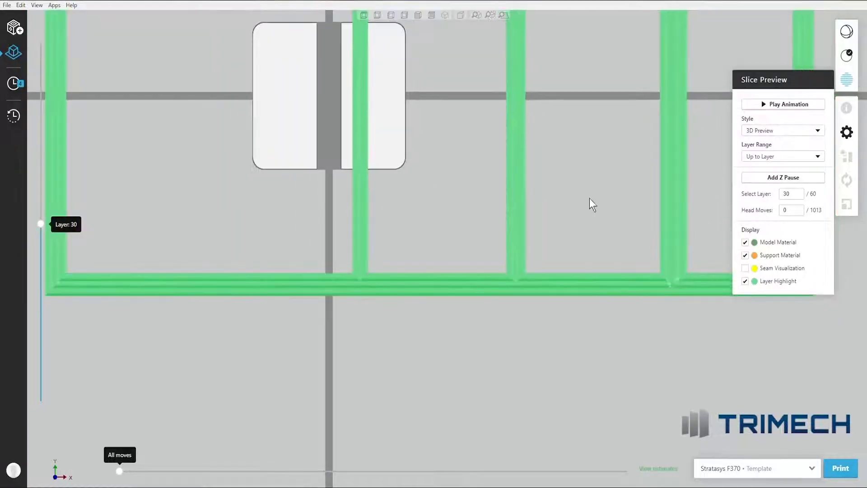
pyautogui.scroll(-2, 568, 199)
pyautogui.scroll(4, 568, 198)
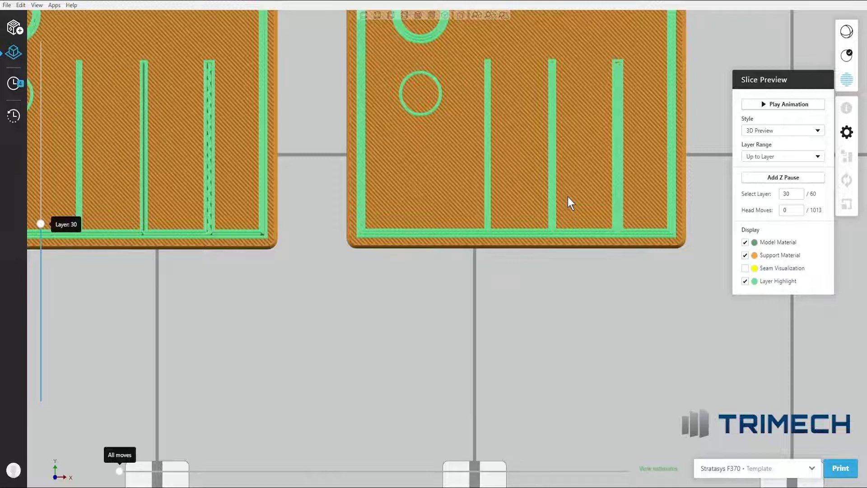
pyautogui.scroll(5, 449, 117)
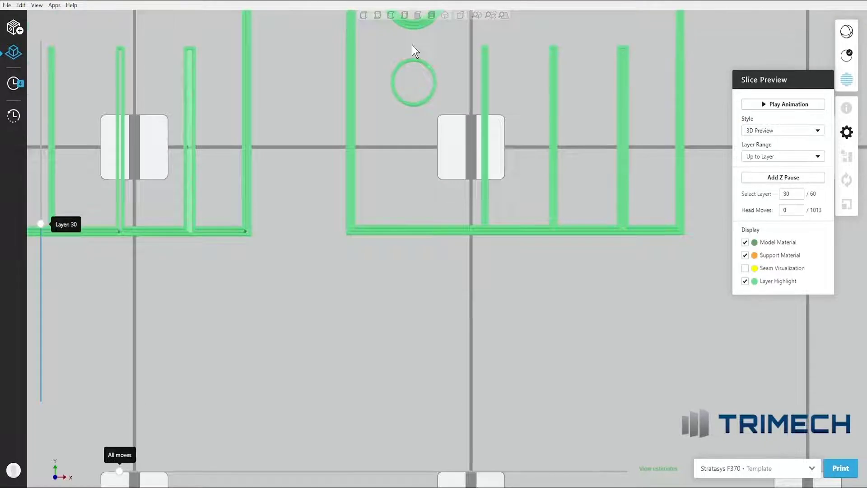
# - Inspect the original part's larger tube, tapered wall and rib-to-wall junctions in the slice preview
pyautogui.moveTo(412, 44)
pyautogui.mouseDown(button='middle')
pyautogui.moveTo(503, 242)
pyautogui.moveTo(559, 264)
pyautogui.mouseUp(button='middle')
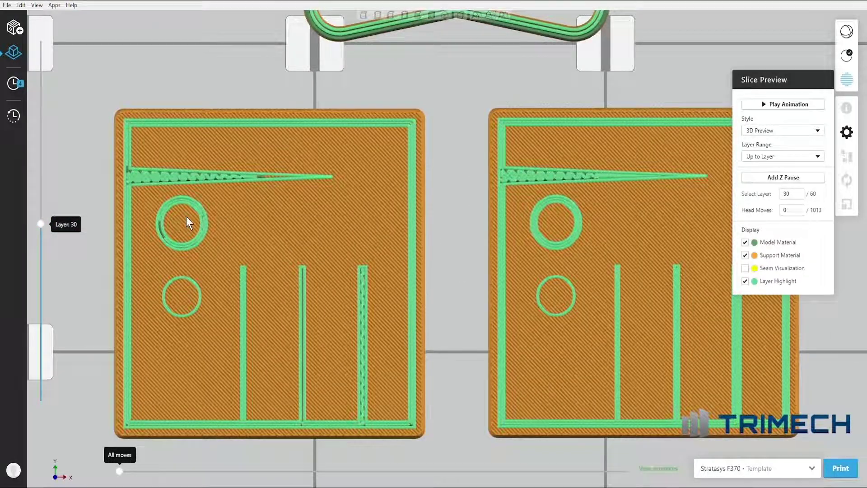
pyautogui.scroll(5, 186, 216)
pyautogui.scroll(3, 184, 216)
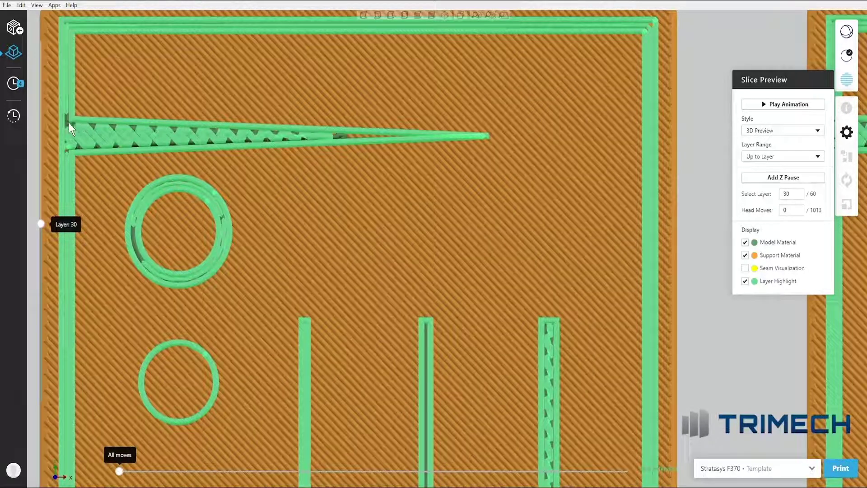
pyautogui.scroll(-4, 416, 280)
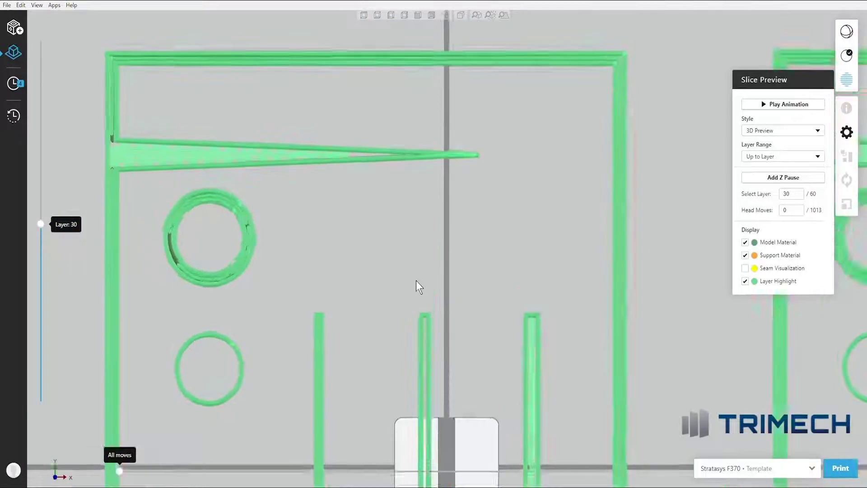
pyautogui.scroll(-3, 430, 163)
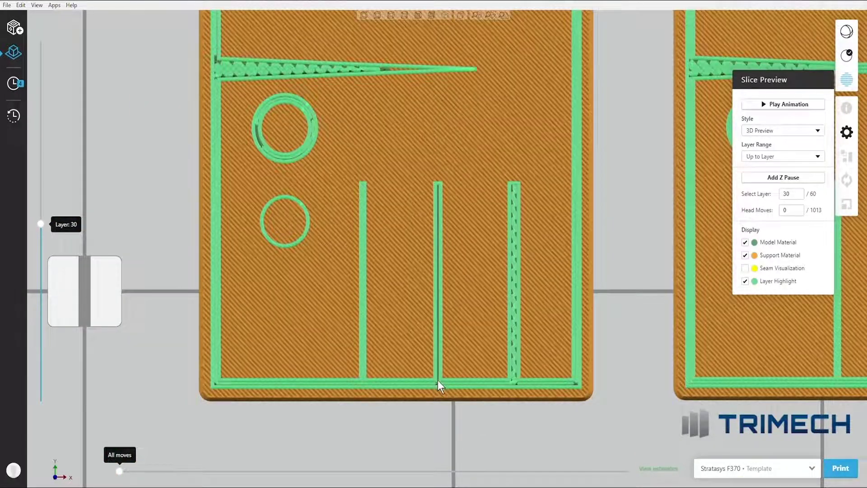
pyautogui.scroll(-3, 588, 298)
pyautogui.scroll(4, 559, 298)
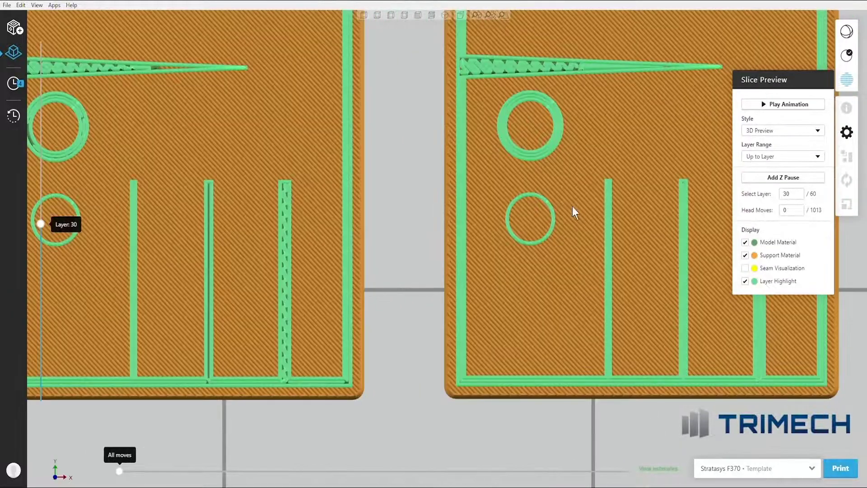
# - Compare the tubes and the tapered wall's fill transition on the duplicate with the same features on the original
pyautogui.moveTo(573, 206); pyautogui.dragTo(420, 262, button='middle')
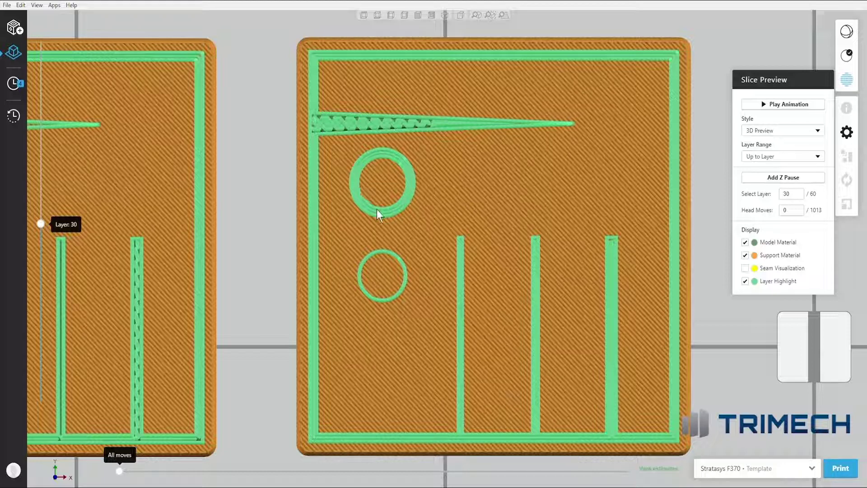
pyautogui.scroll(-3, 313, 218)
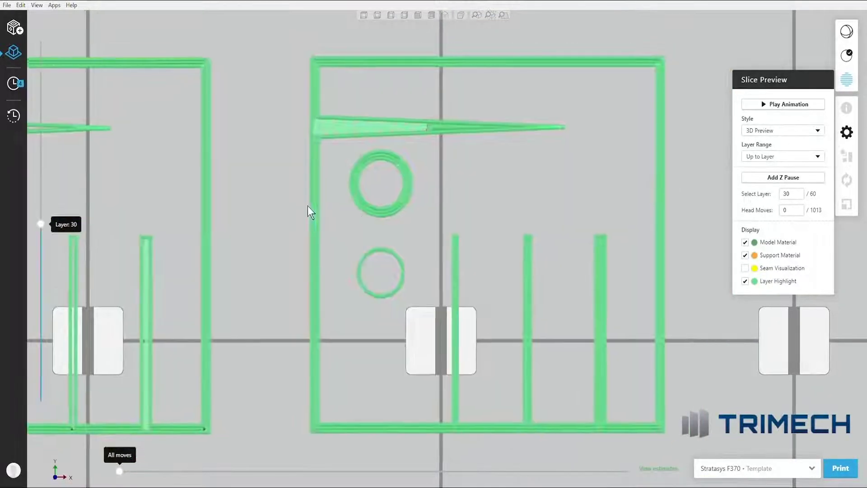
pyautogui.moveTo(308, 207); pyautogui.dragTo(493, 209, button='middle')
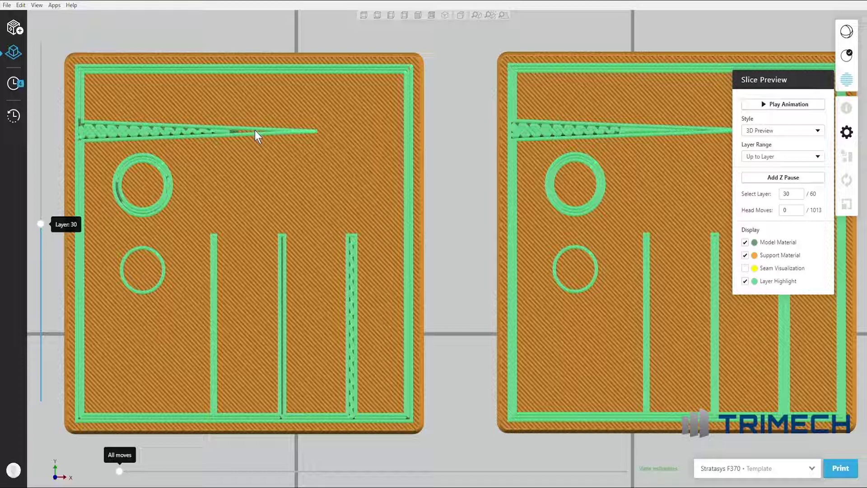
pyautogui.moveTo(563, 226)
pyautogui.mouseDown(button='middle')
pyautogui.moveTo(387, 223)
pyautogui.moveTo(416, 148)
pyautogui.mouseUp(button='middle')
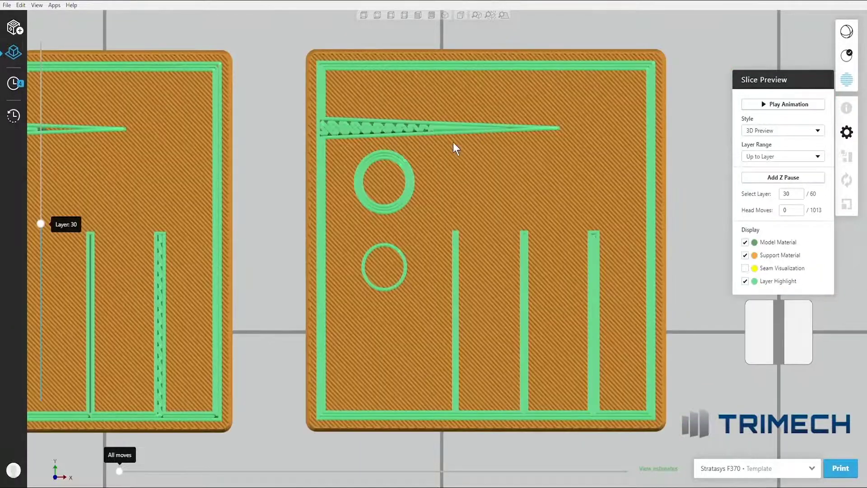
pyautogui.scroll(2, 453, 141)
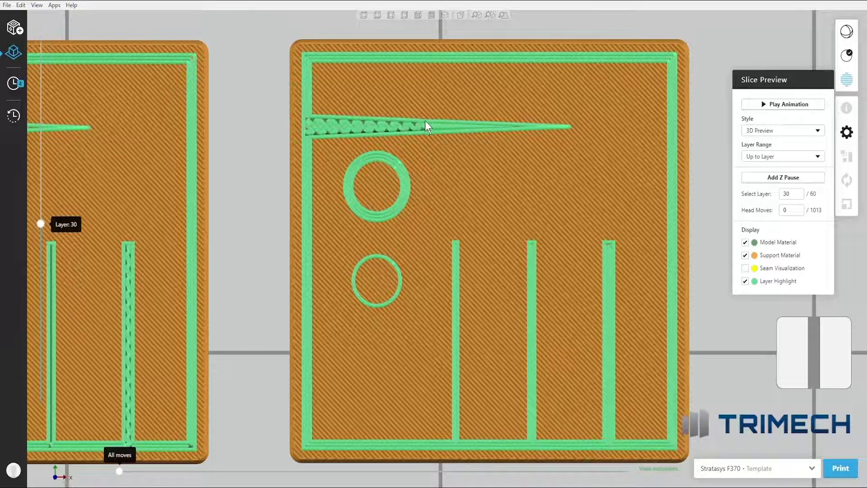